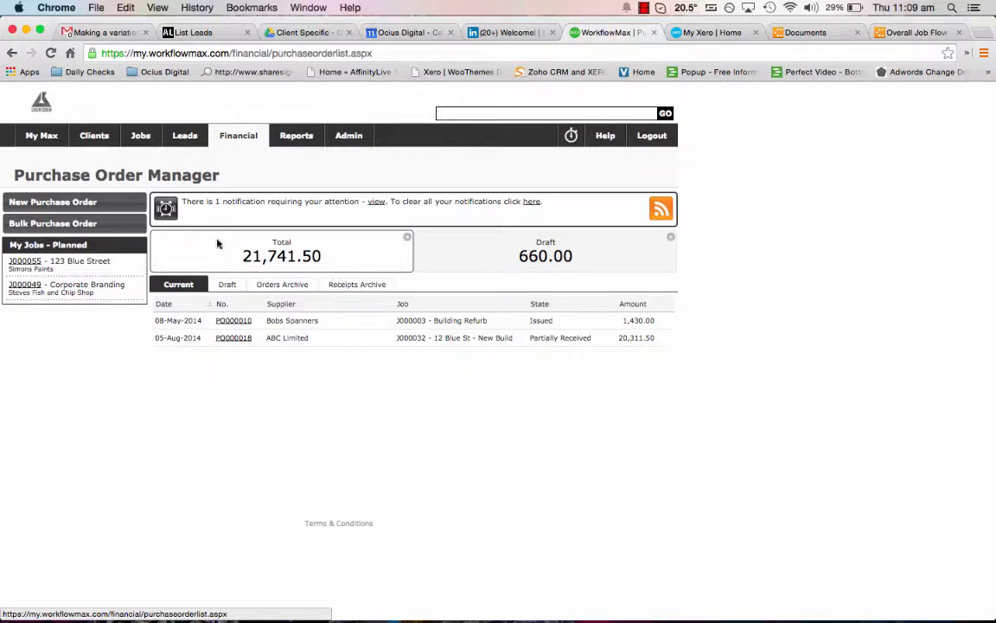
Create a new bulk purchase order for the supplier ABC Limited.
left_click(122, 203)
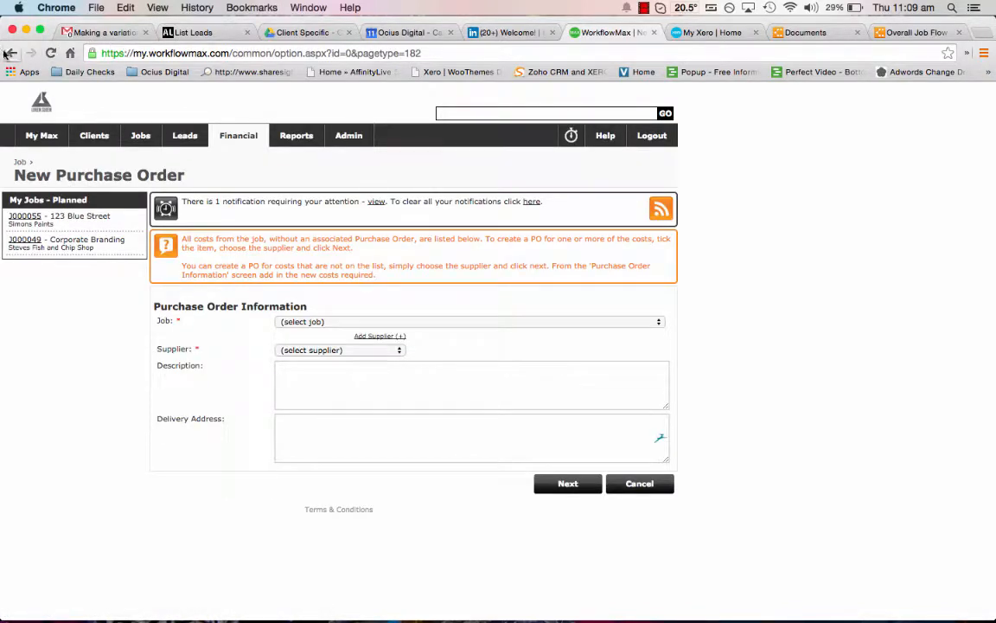
left_click(13, 53)
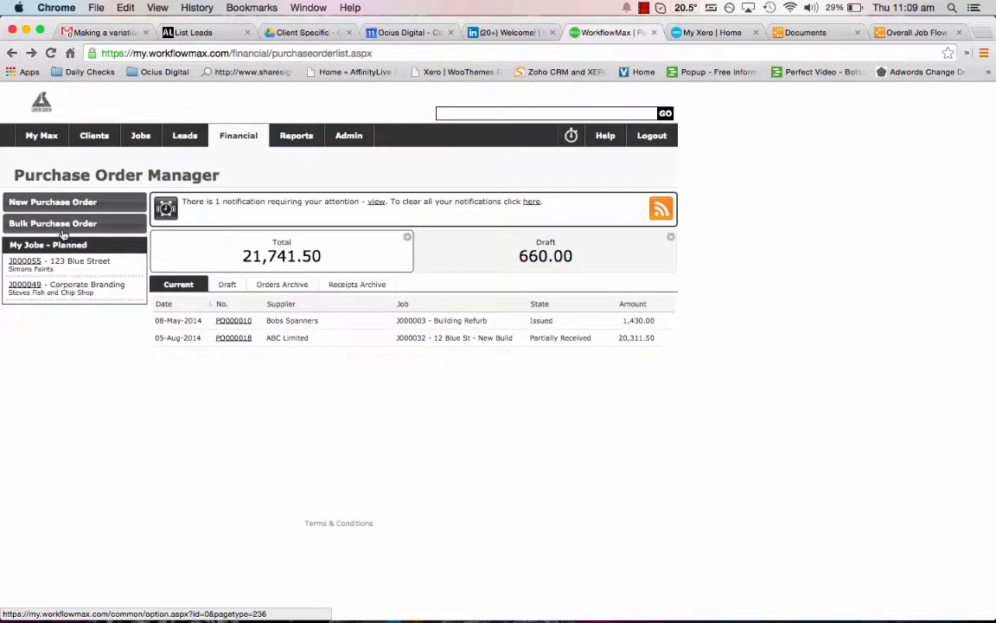
left_click(61, 228)
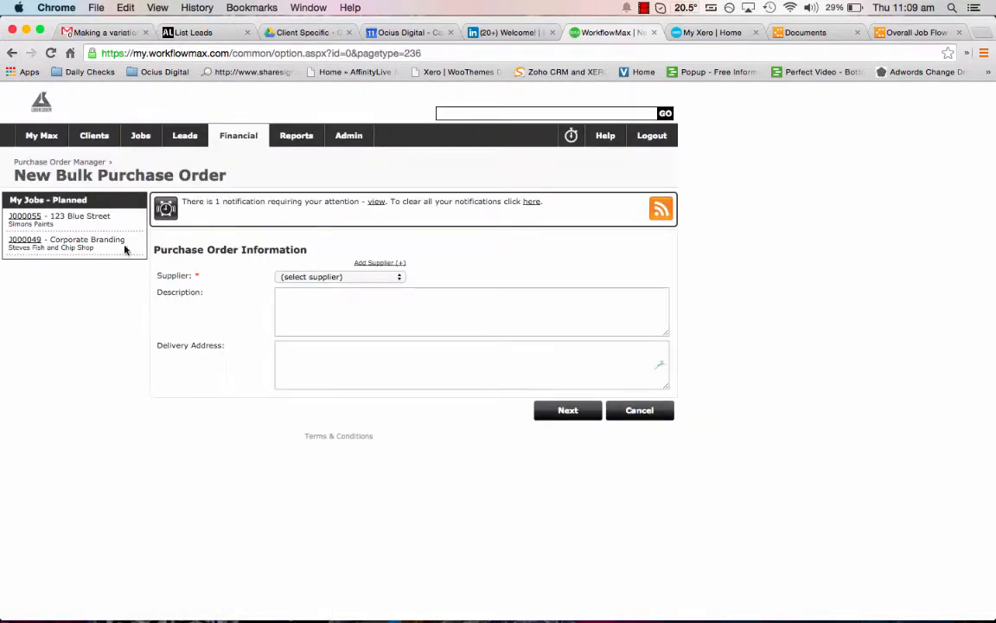
left_click(327, 276)
left_click(327, 286)
left_click(578, 413)
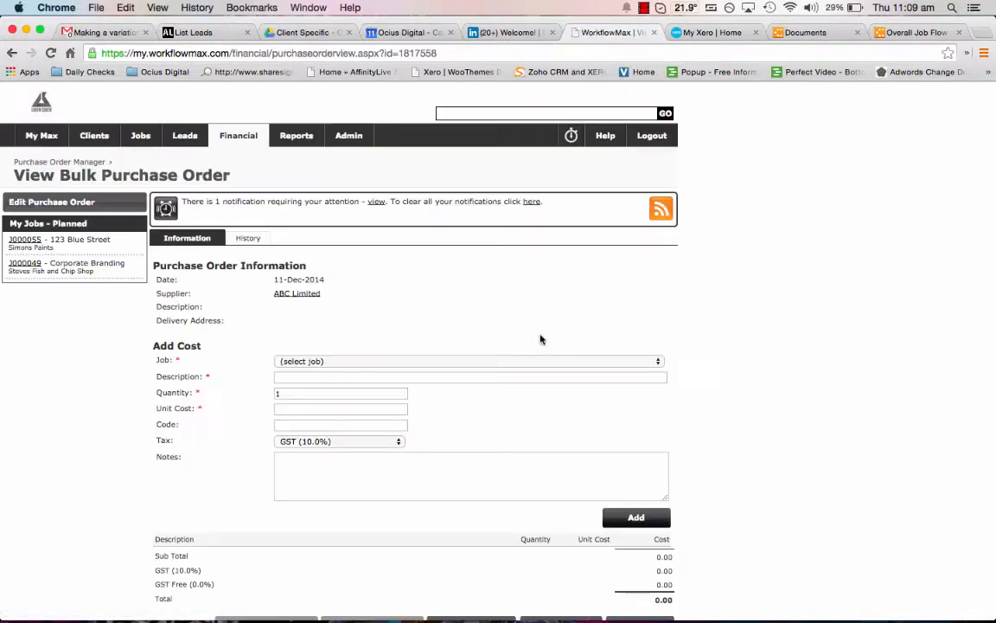
Add a Tools cost with unit cost 200 for the job Bobs Vans Pty Ltd - Brochure - J000053.
scroll(541, 338, "down", 2)
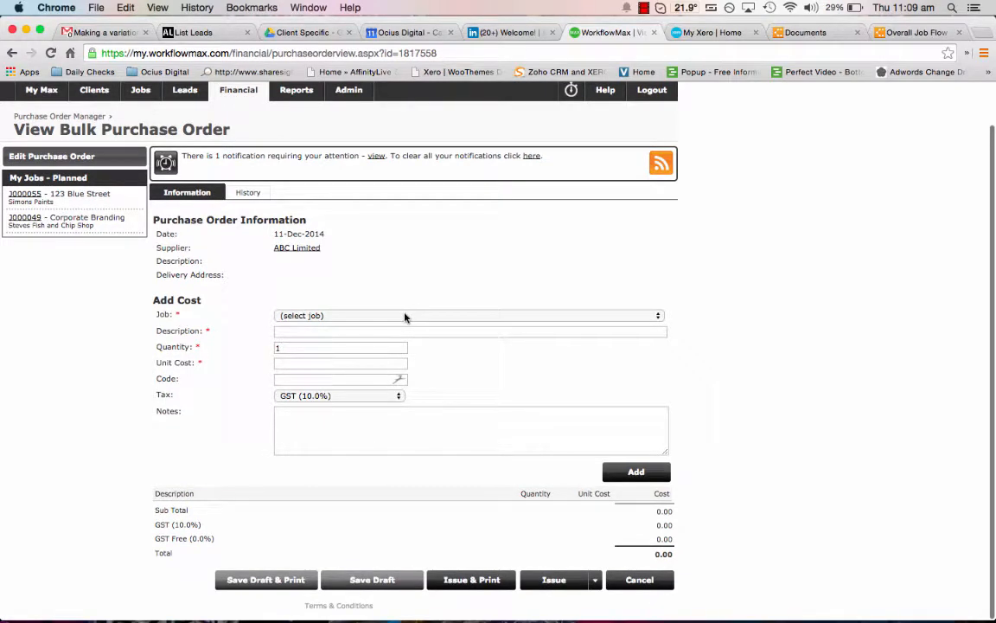
left_click(405, 315)
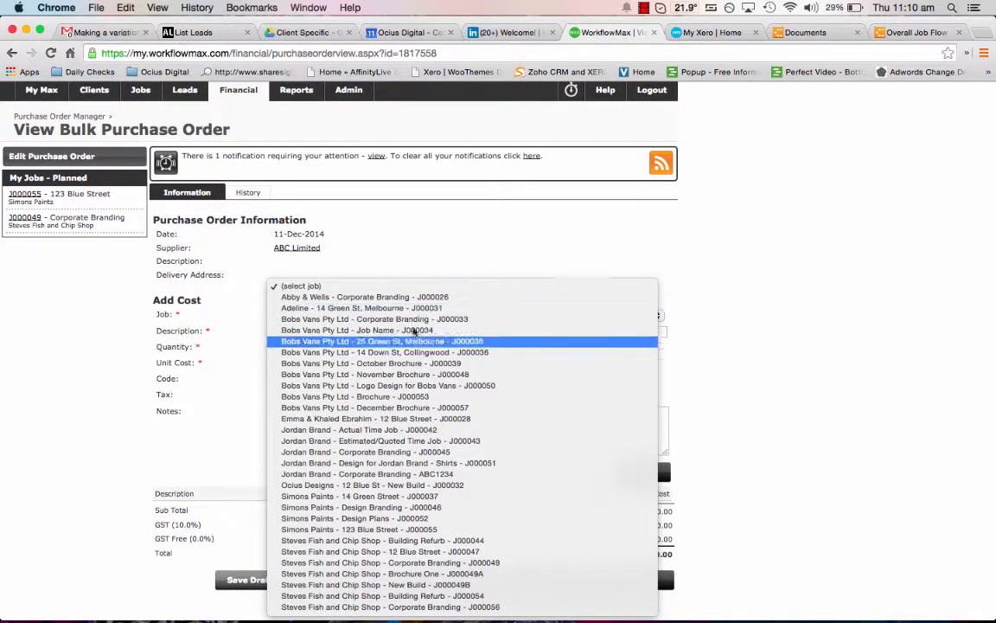
left_click(438, 398)
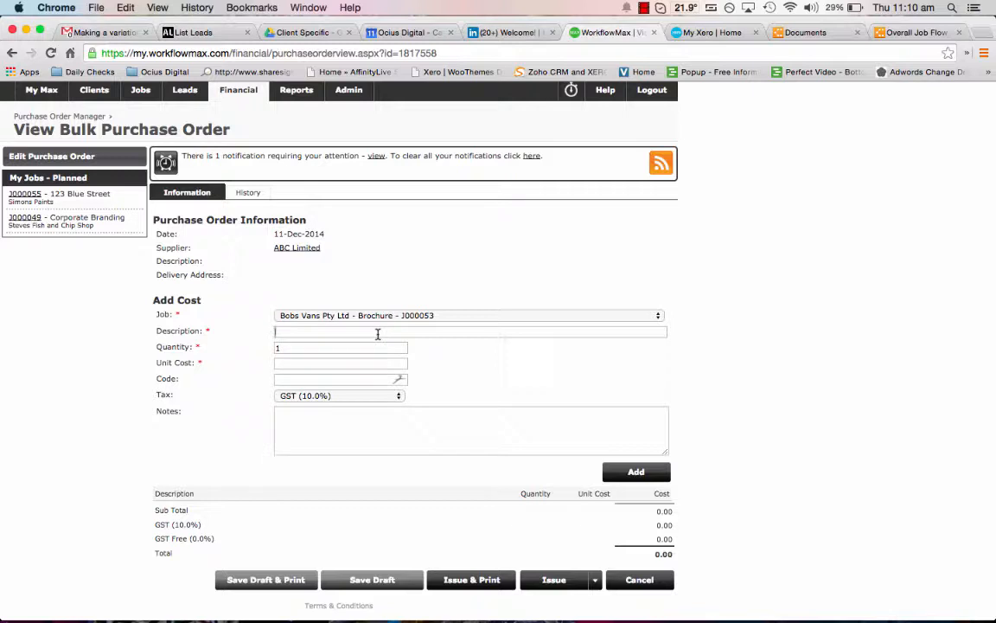
type("Tools")
left_click(373, 361)
type("200")
left_click(630, 475)
left_click(311, 316)
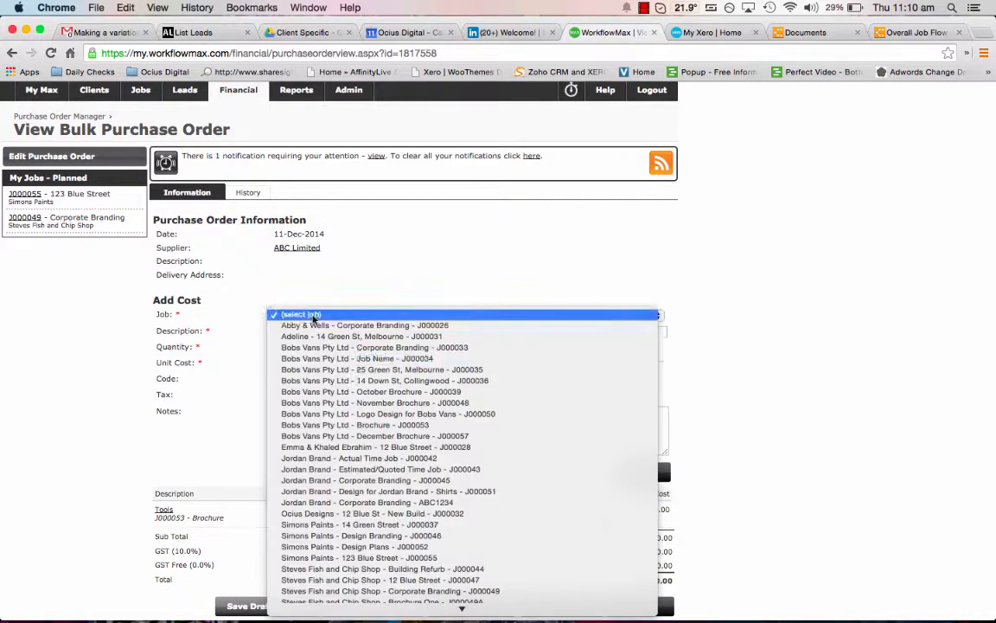
left_click(331, 369)
scroll(238, 380, "down", 2)
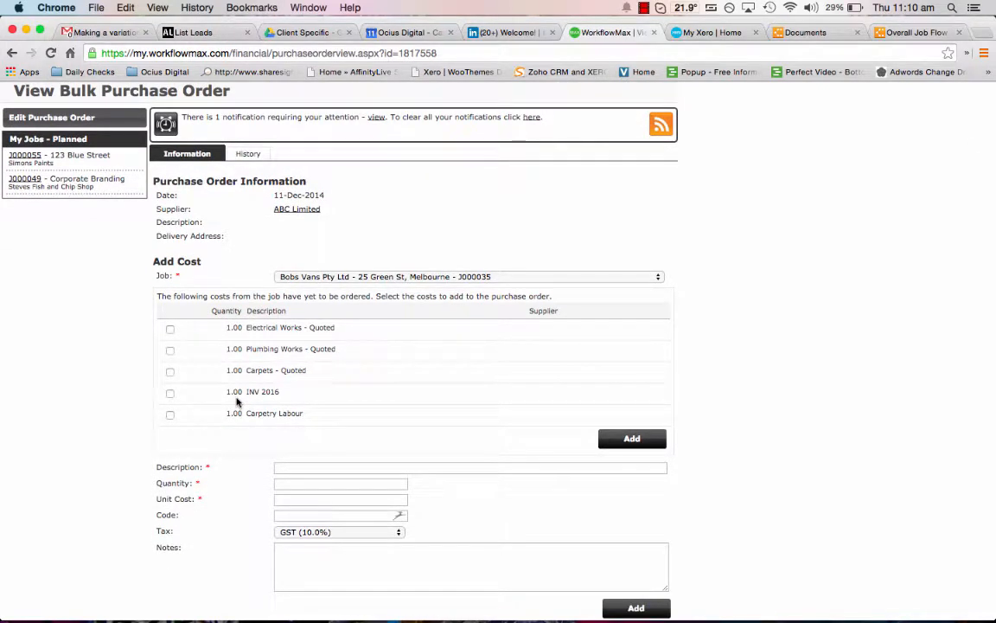
scroll(237, 400, "down", 1)
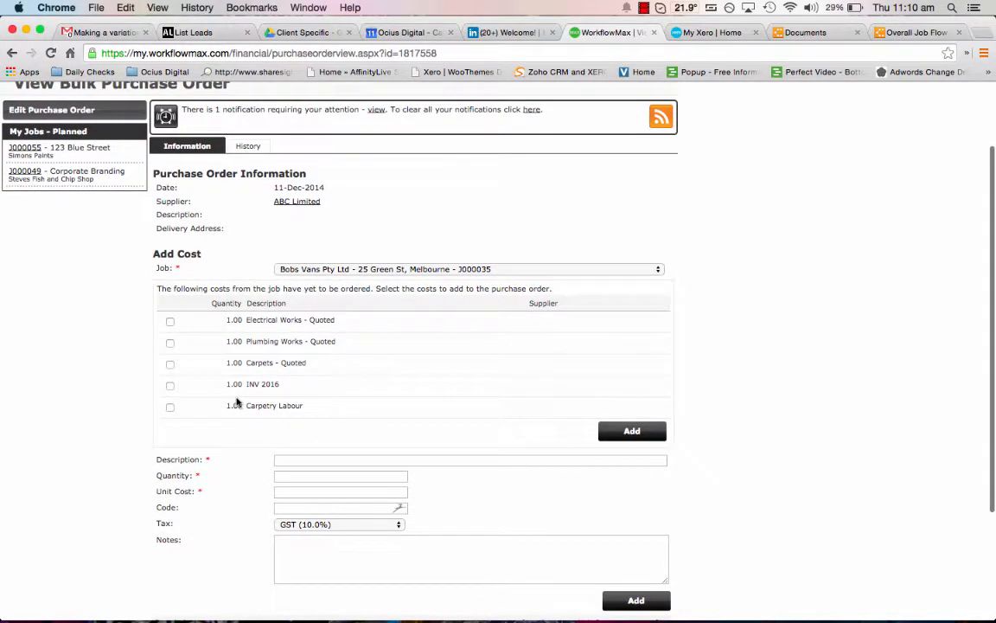
left_click(170, 409)
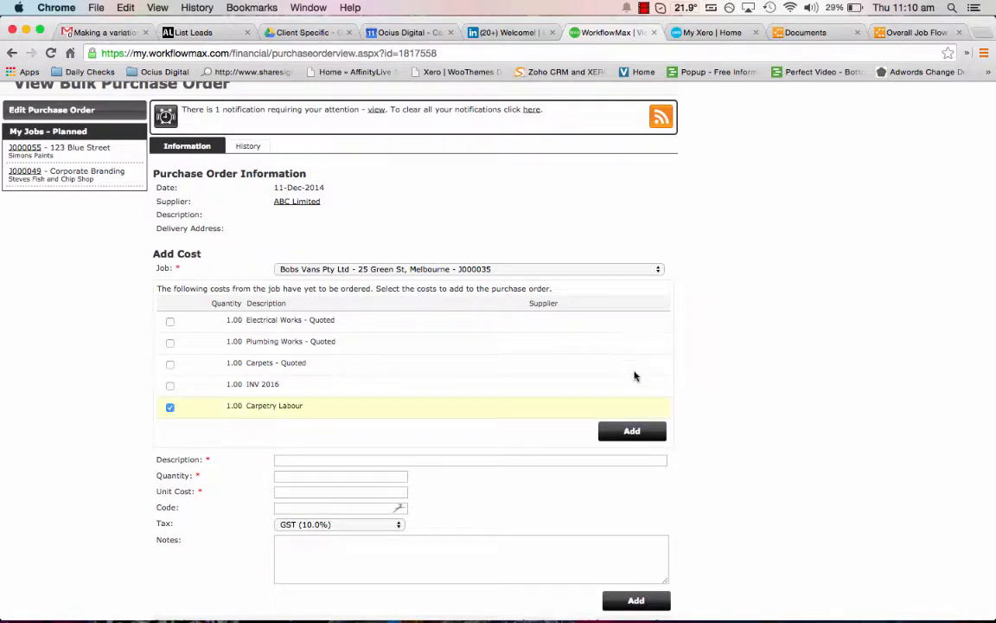
left_click(646, 430)
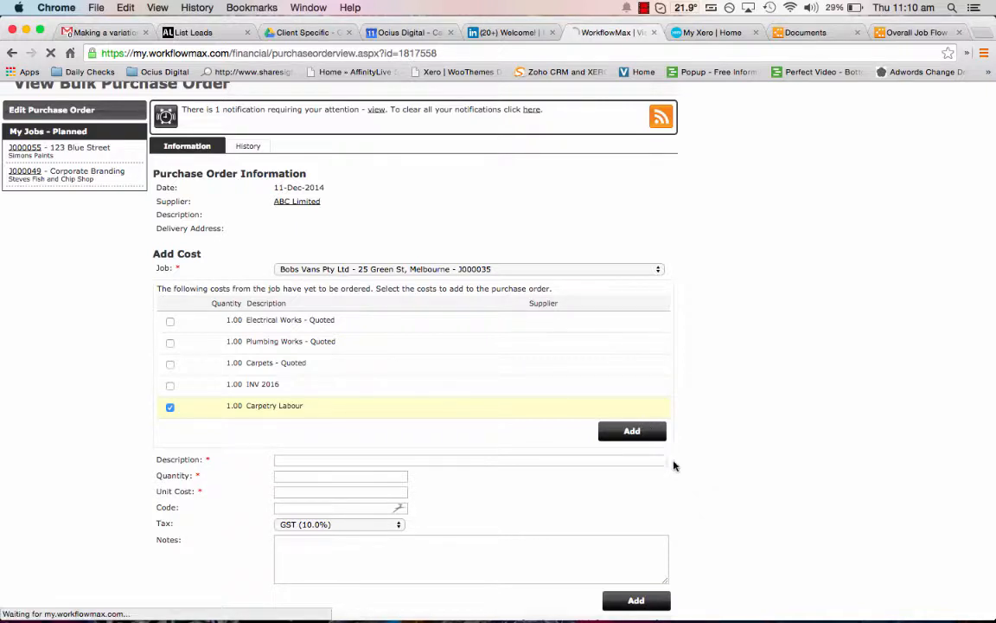
Issue the bulk purchase order and generate its printout with costs and notes, marked as sent.
scroll(692, 480, "down", 3)
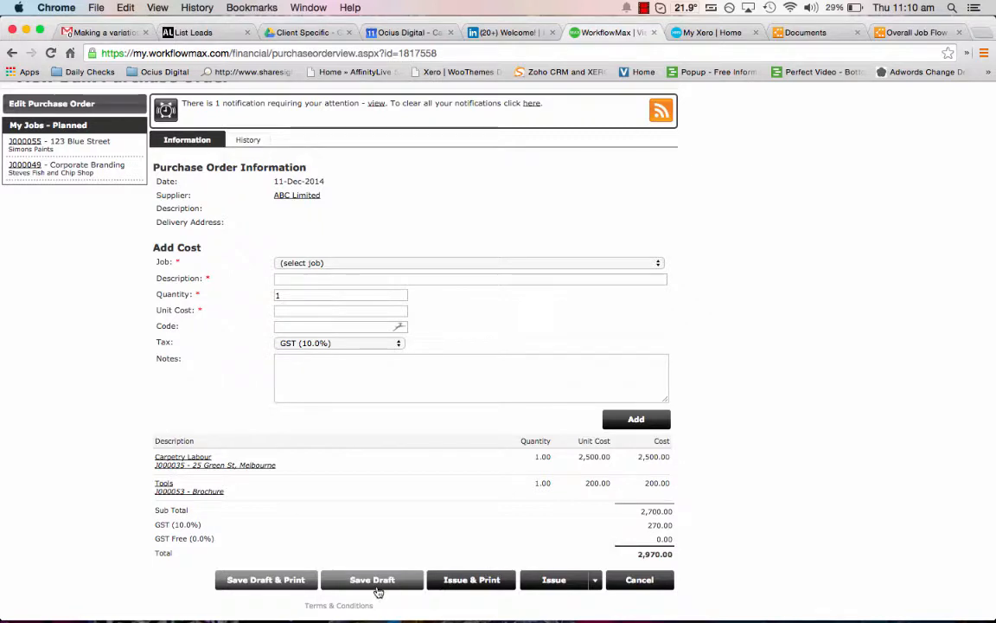
left_click(480, 580)
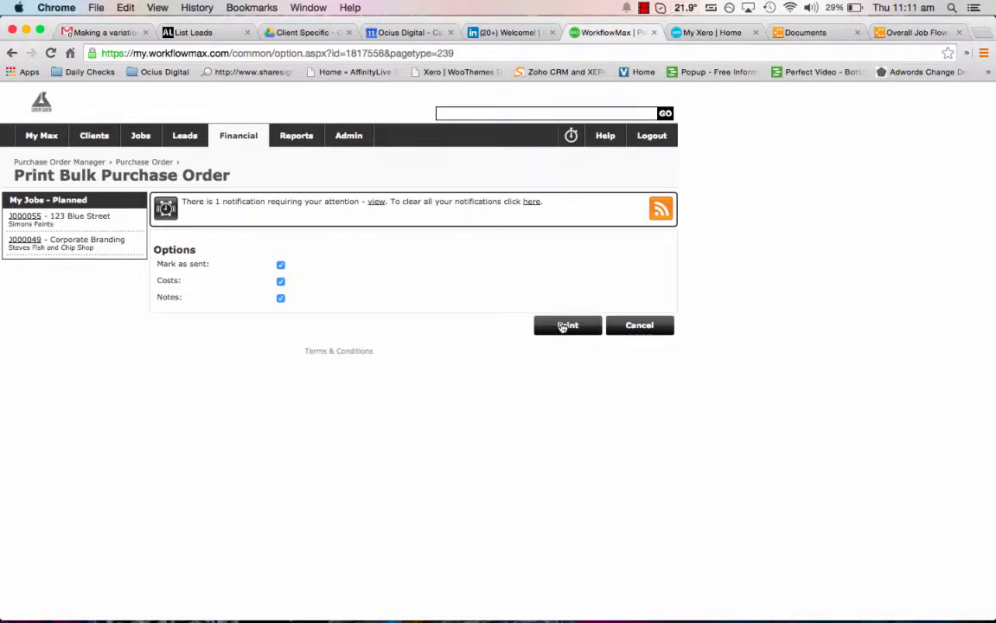
left_click(564, 326)
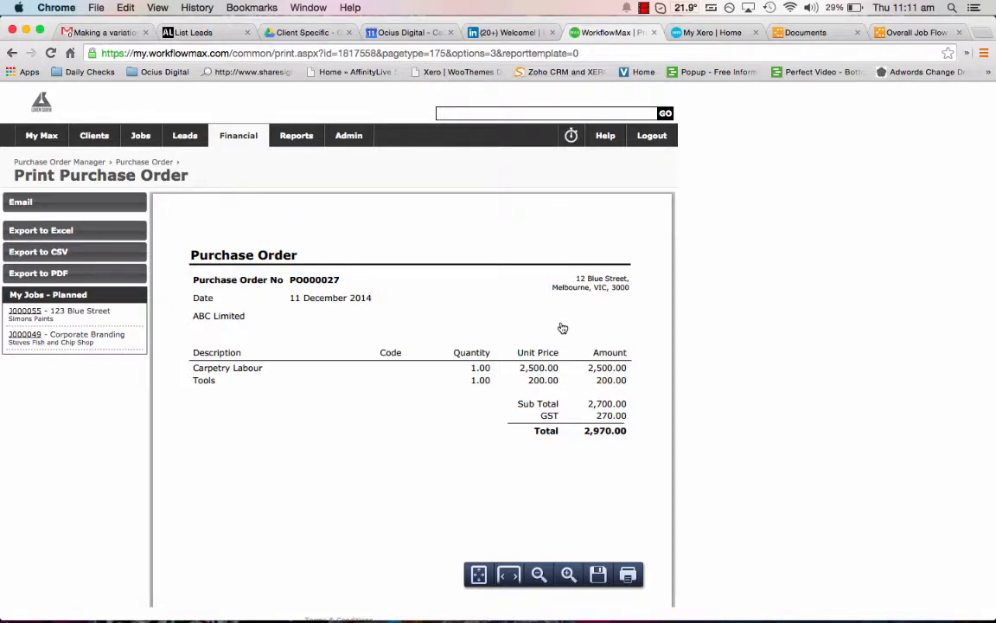
Look at the email form for the printed purchase order and return to the order.
scroll(563, 328, "down", 3)
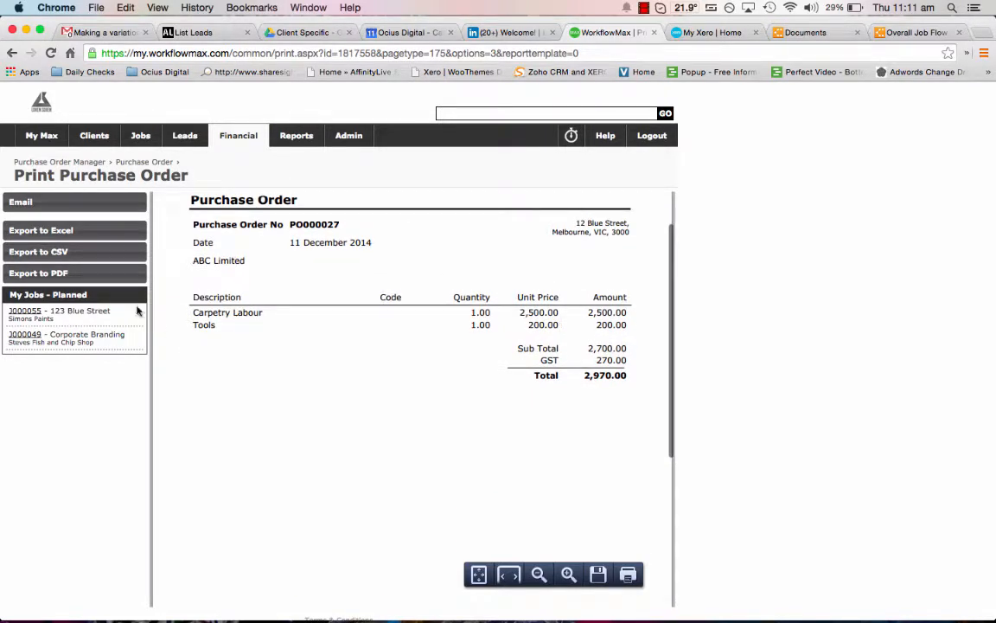
left_click(83, 210)
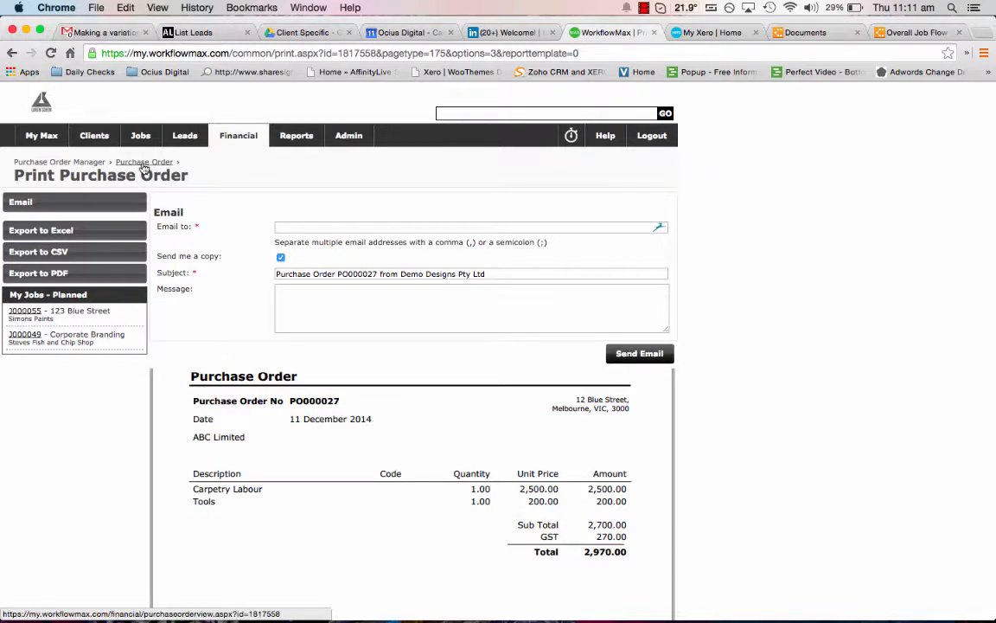
left_click(144, 166)
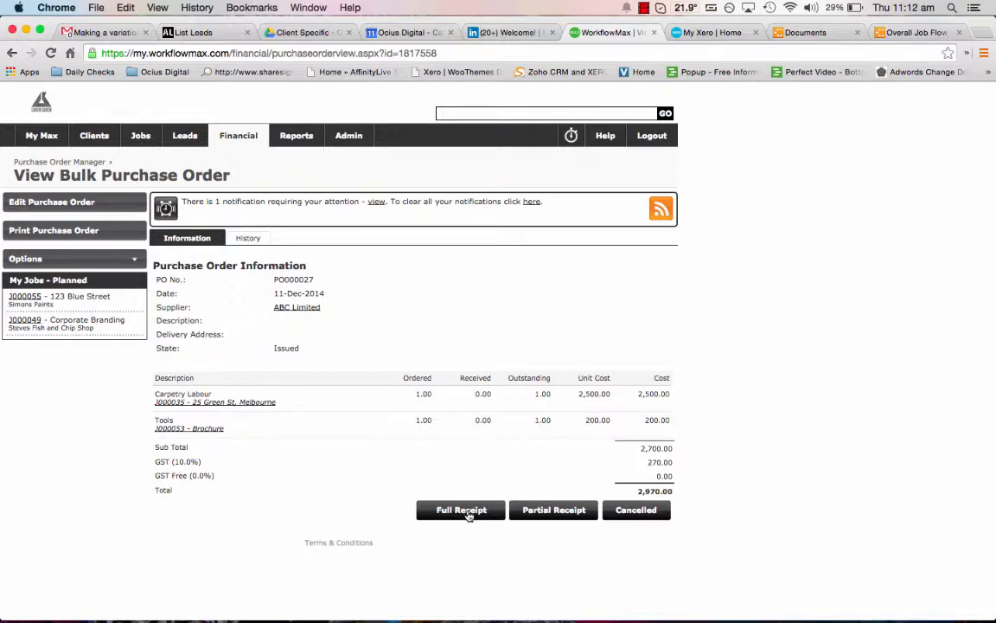
Start a full receipt of the order with supplier invoice number df2000 and a Carpetry Labour unit cost of 2750.
left_click(468, 514)
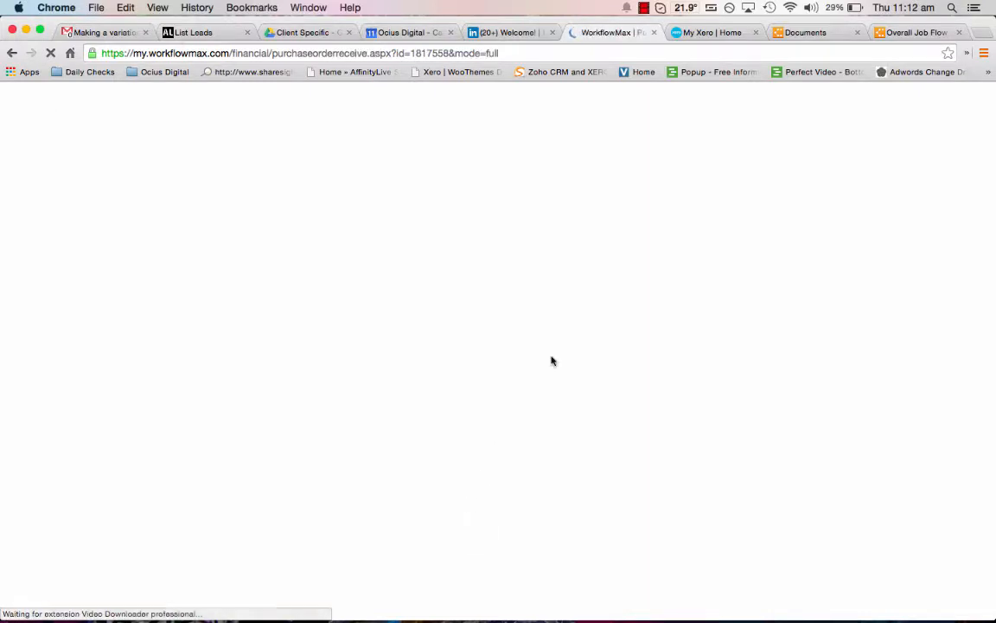
scroll(527, 413, "down", 2)
left_click(295, 306)
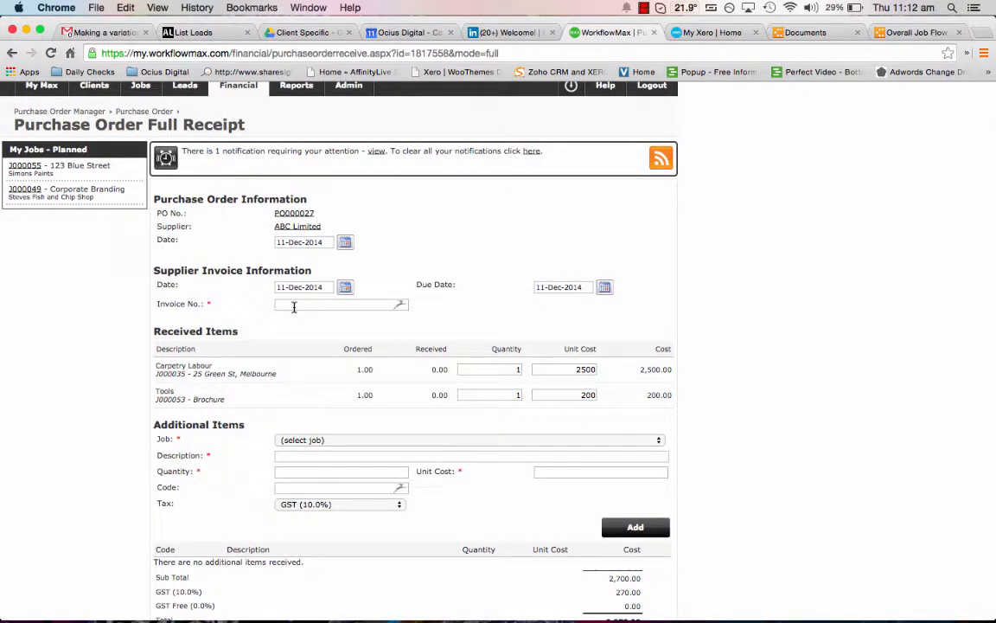
type("df2000")
double_click(566, 369)
type("2750")
Save the full receipt and show the receipts recorded for the purchase order.
scroll(552, 454, "down", 3)
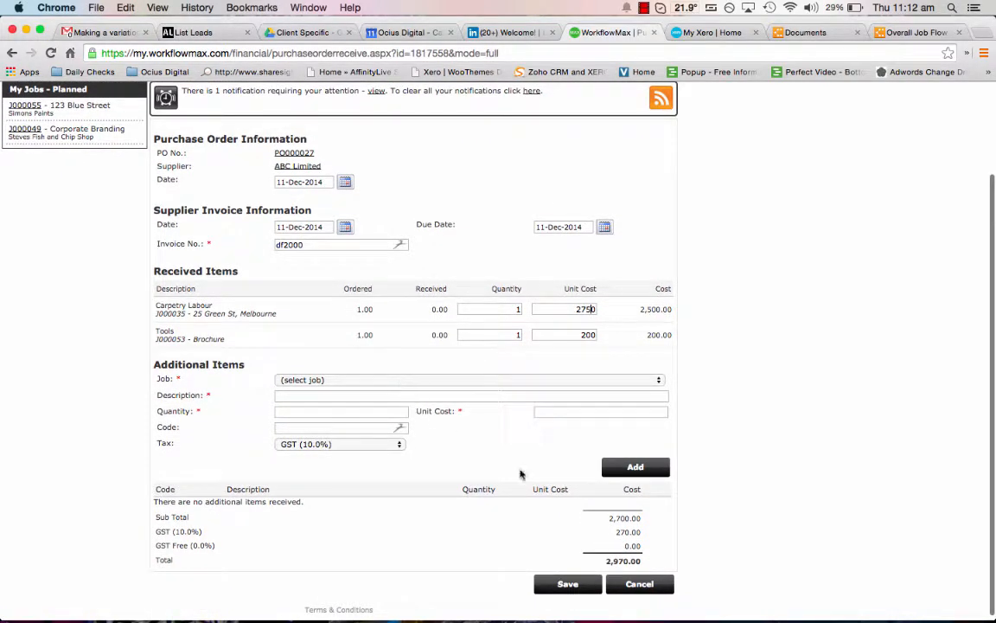
scroll(545, 463, "down", 1)
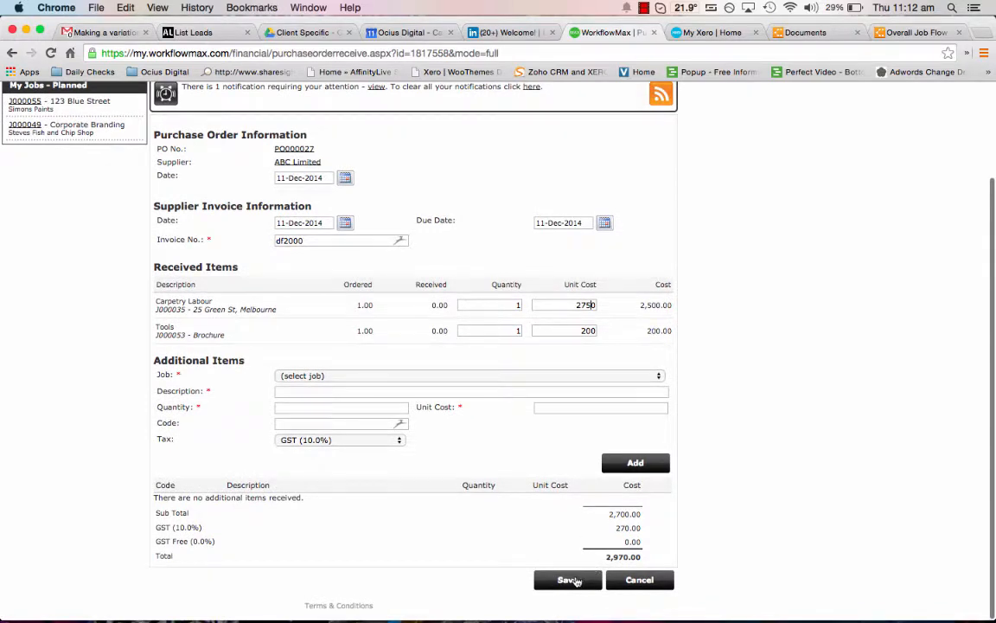
left_click(573, 580)
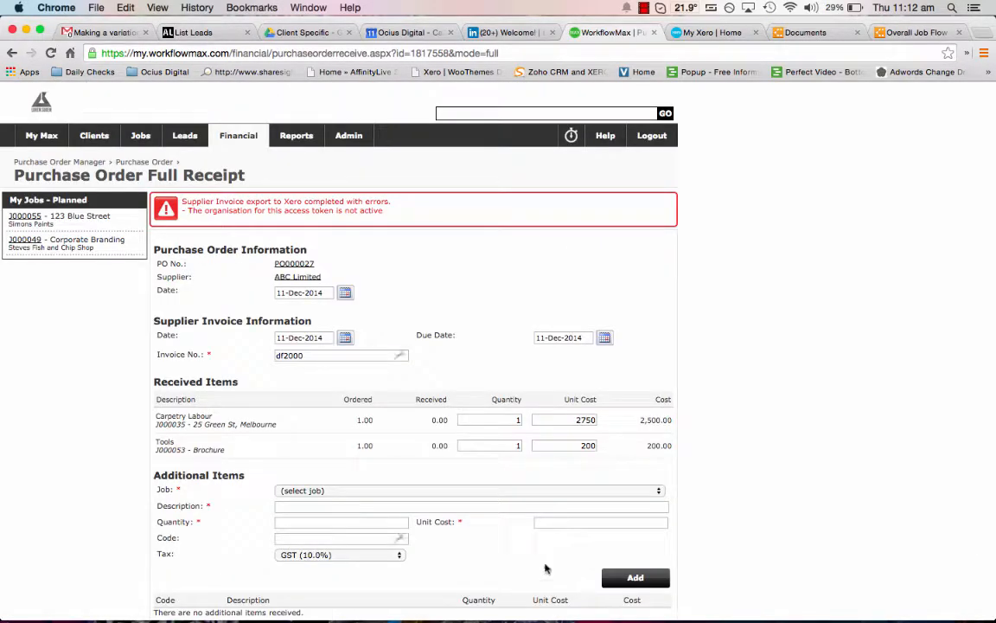
scroll(524, 558, "down", 3)
left_click(567, 584)
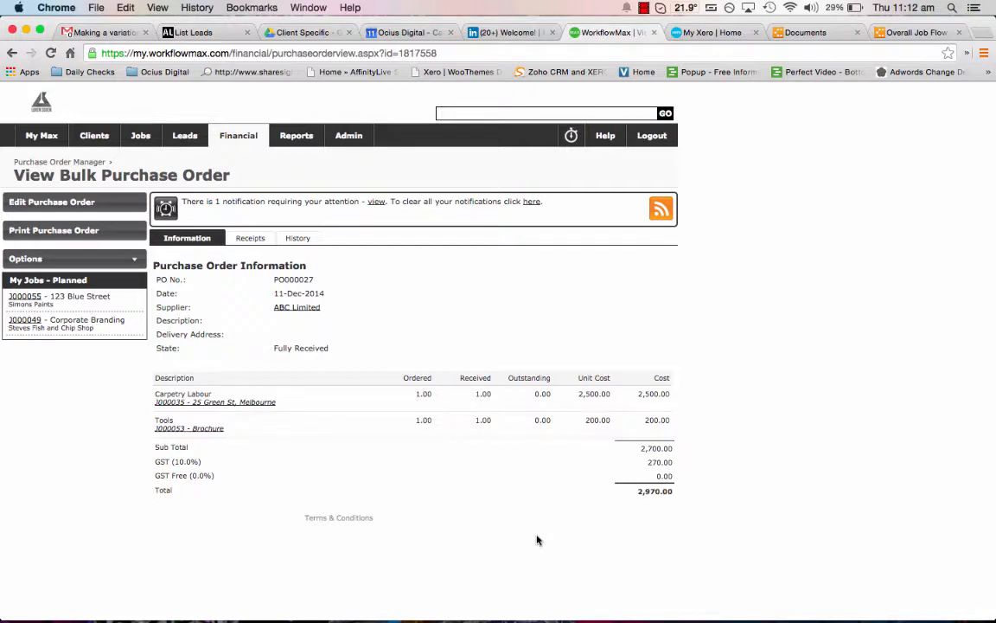
left_click(134, 260)
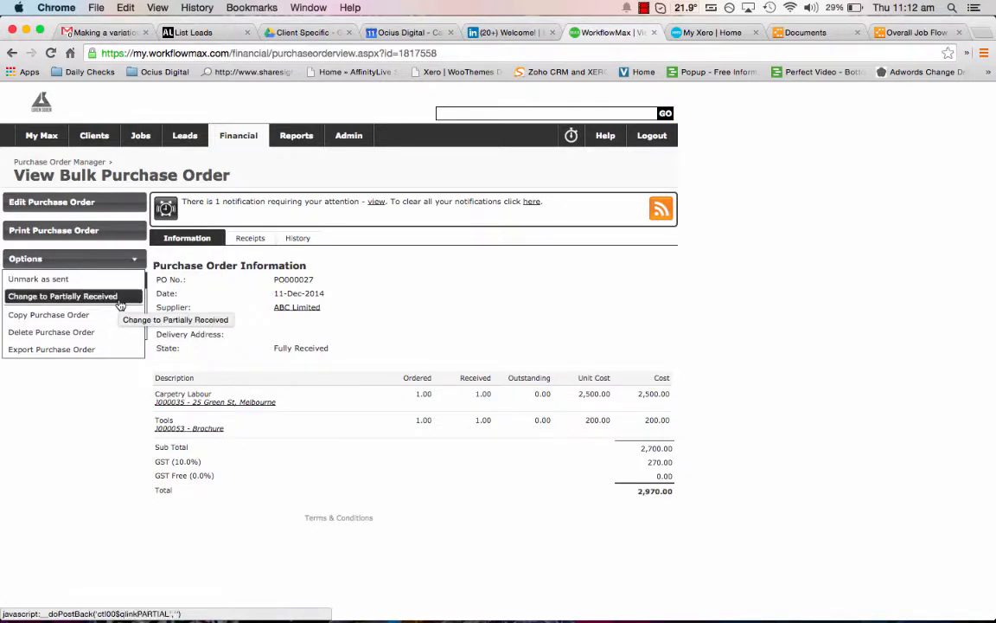
left_click(259, 236)
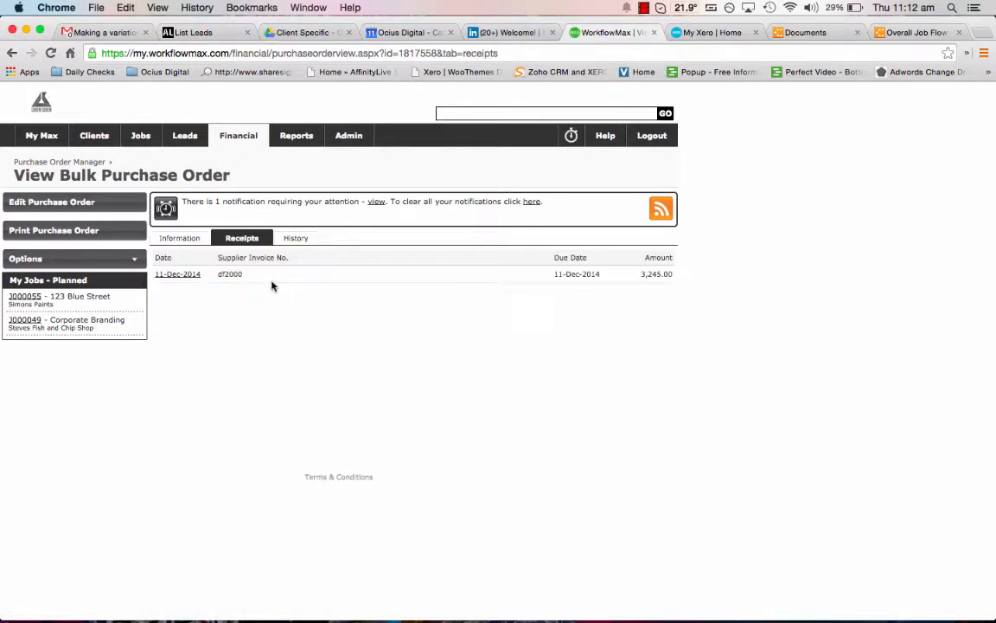
Open the financial details of the Bobs Vans job J000033 - Corporate Branding from the job list.
mouse_move(149, 143)
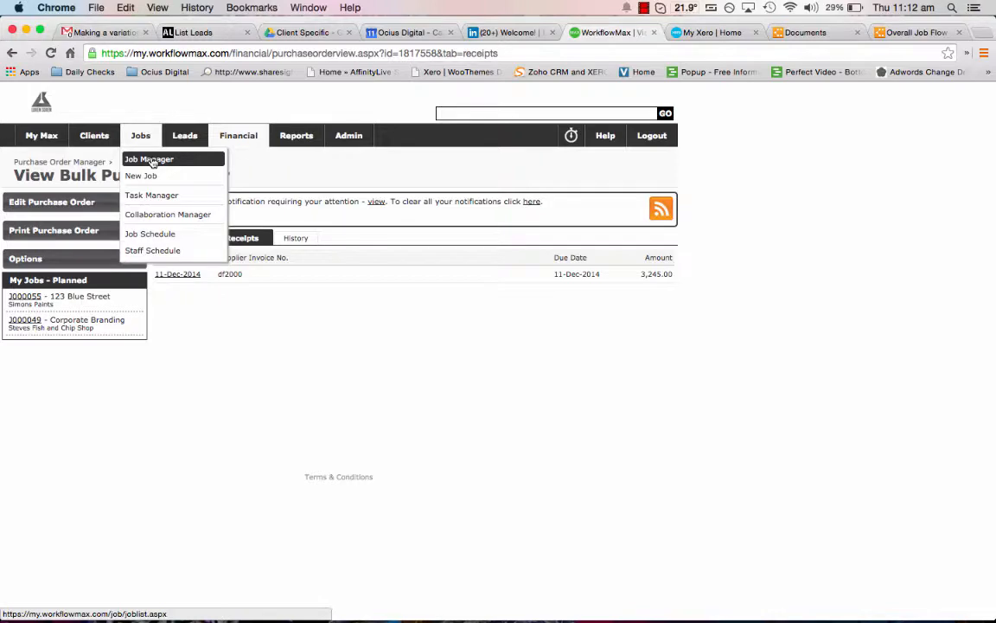
left_click(151, 162)
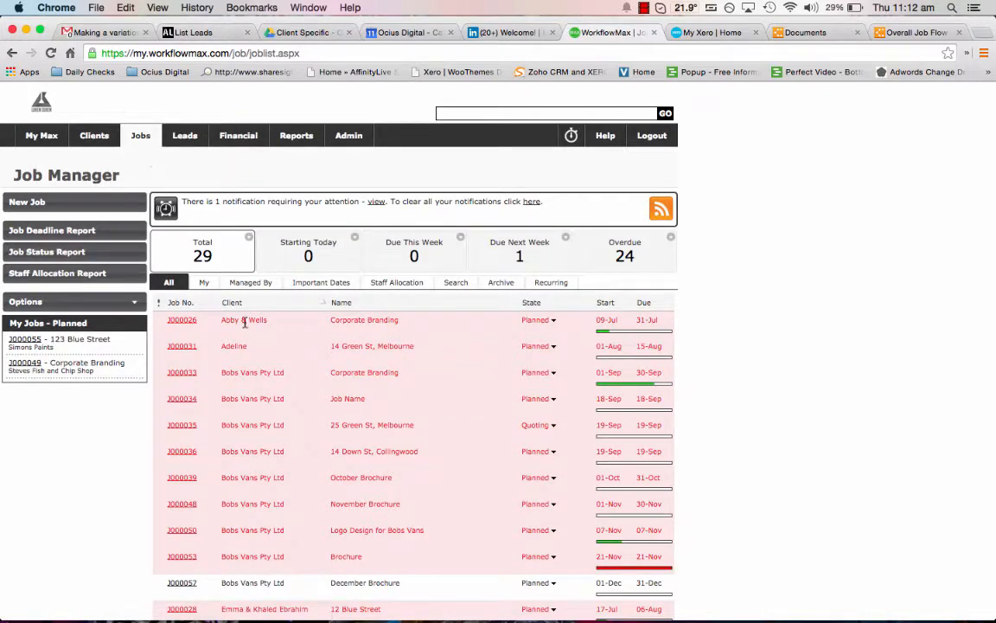
scroll(278, 397, "down", 3)
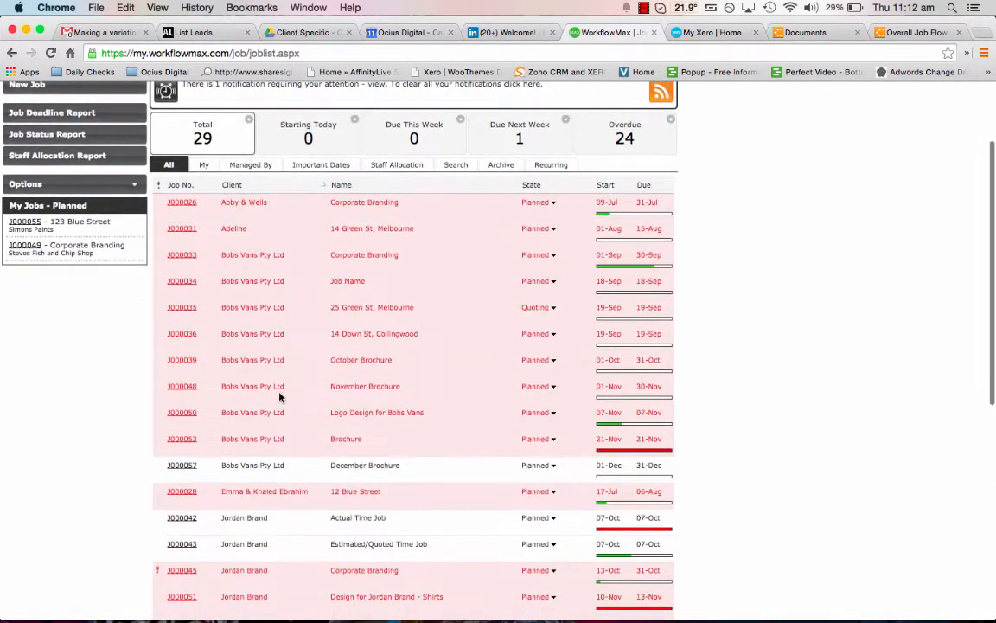
left_click(180, 259)
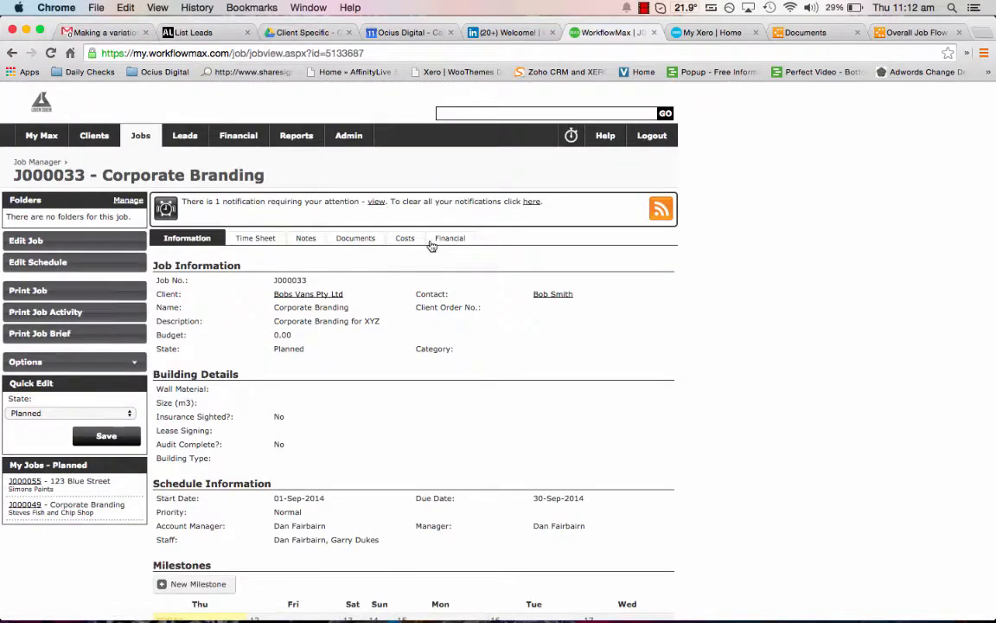
left_click(434, 245)
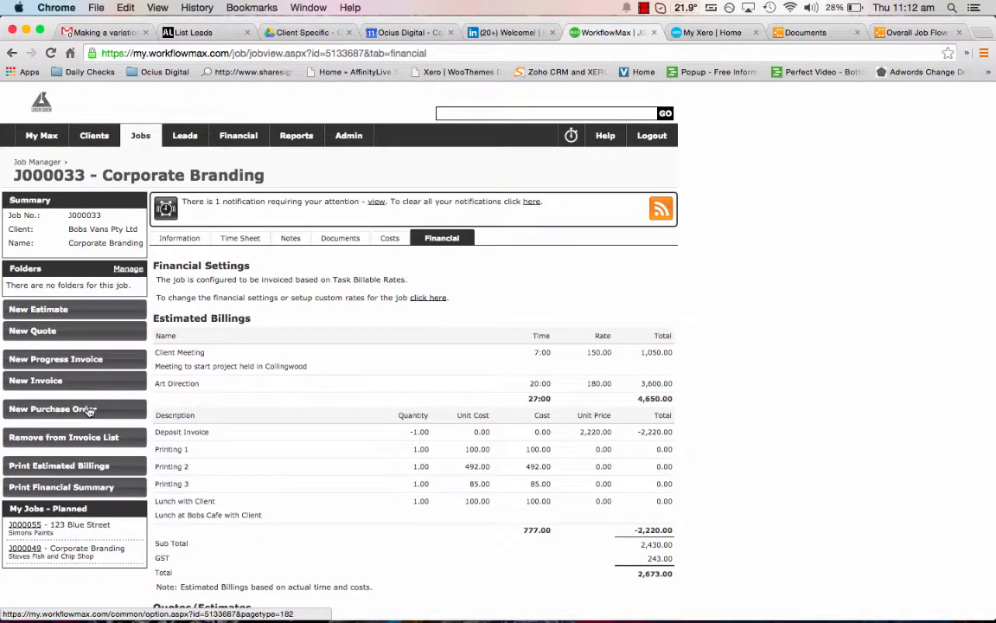
Create a purchase order from the job for supplier ABC Limited and check the job linked to it.
left_click(87, 410)
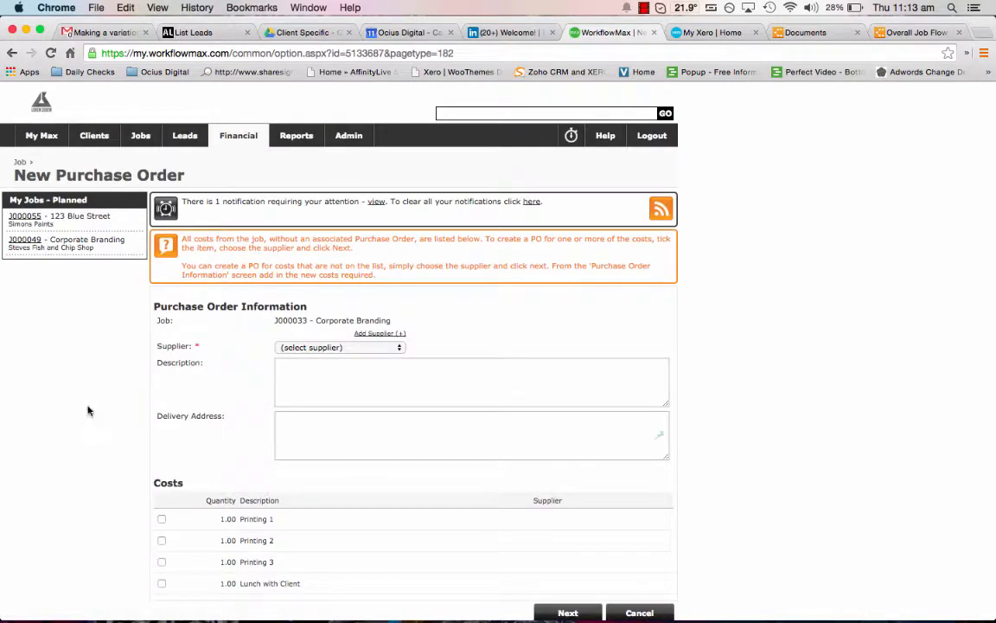
scroll(286, 367, "down", 1)
left_click(310, 334)
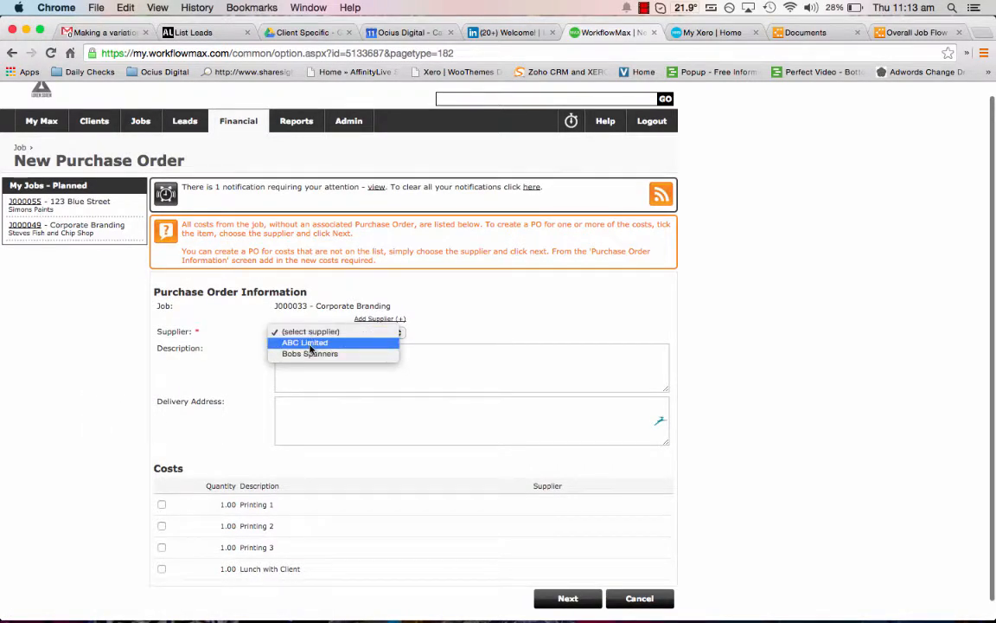
left_click(294, 340)
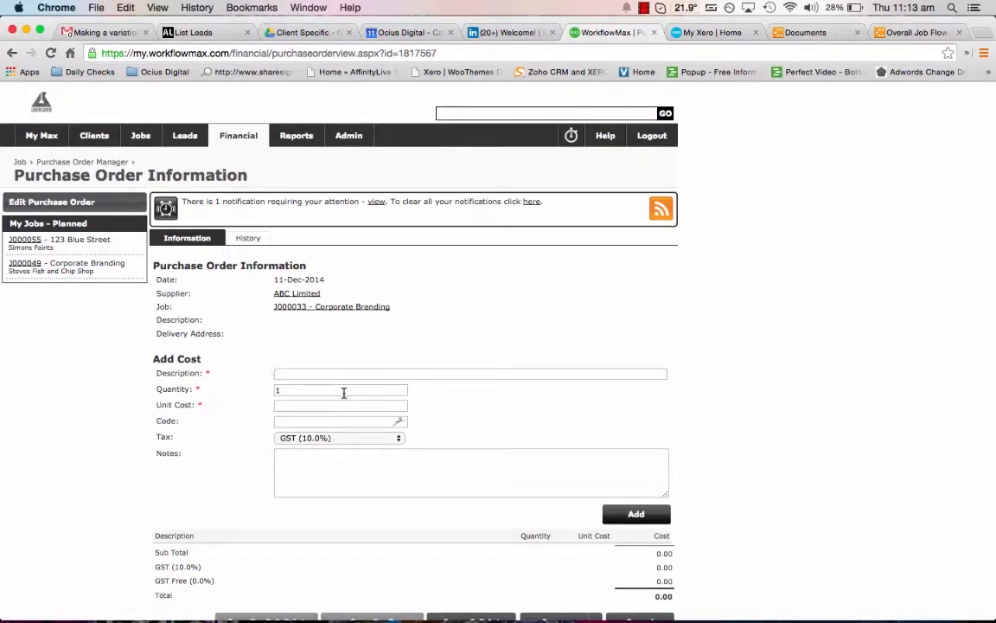
scroll(406, 401, "down", 1)
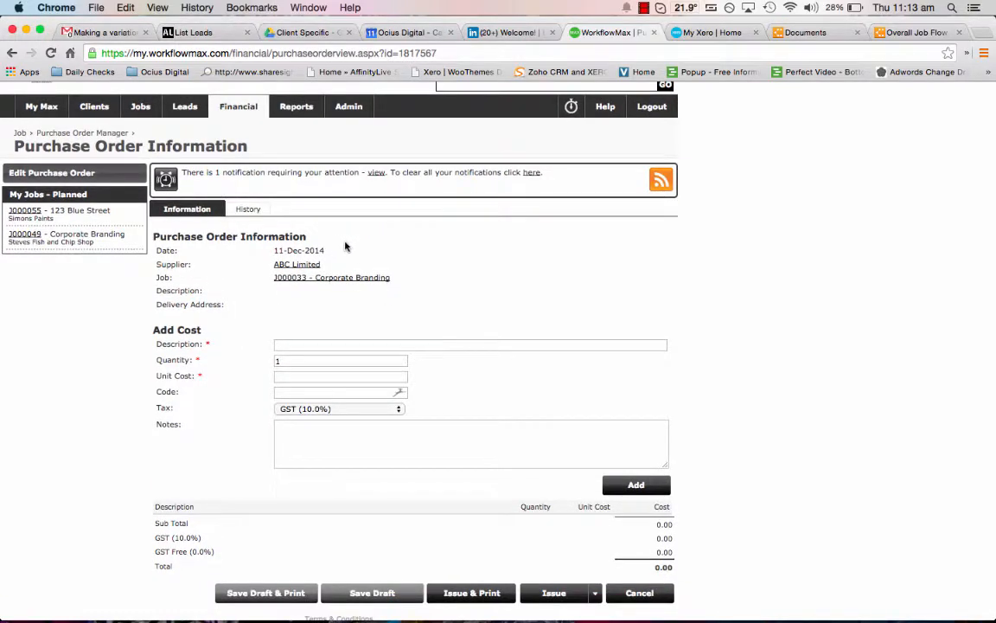
left_click_drag(396, 281, 276, 286)
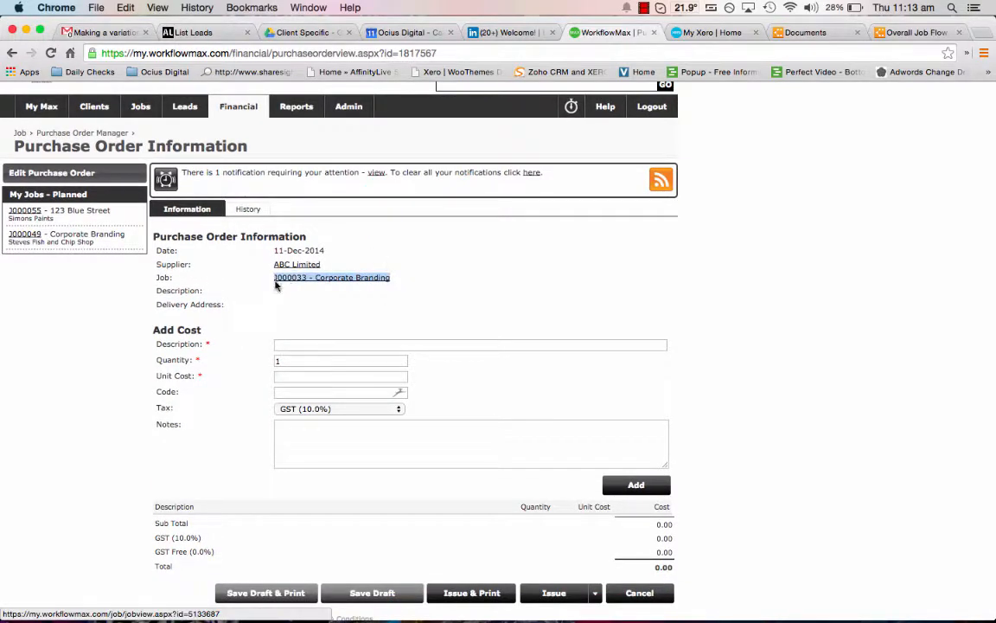
left_click(533, 294)
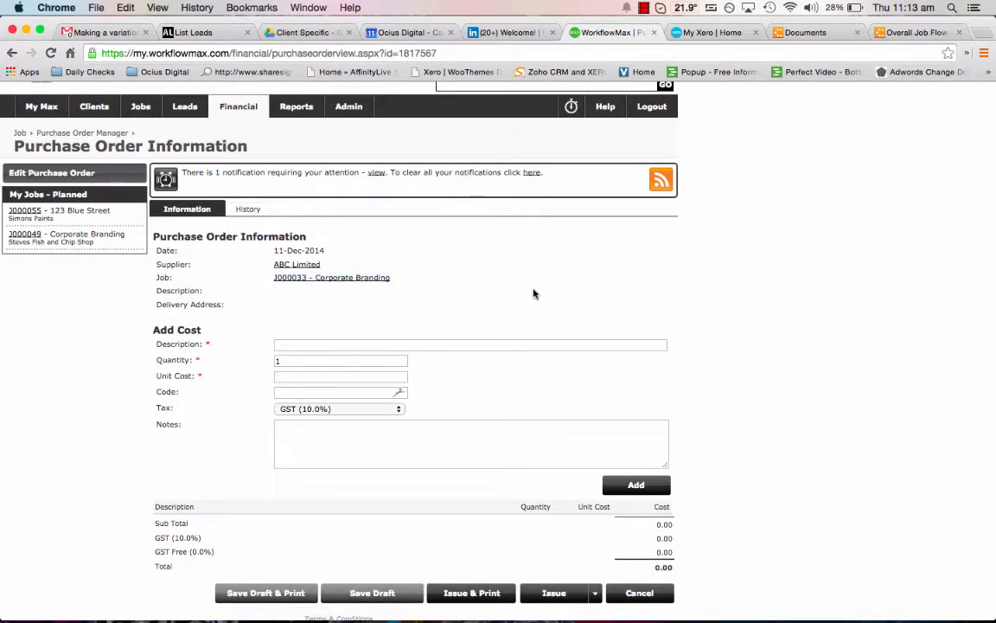